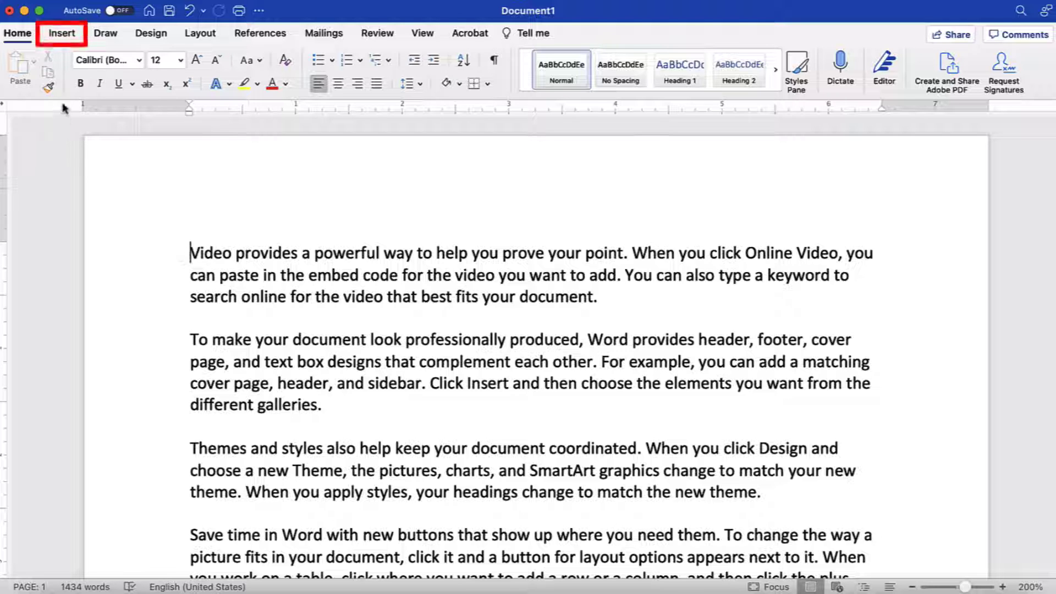
Open the Page Numbers dialog from the Insert ribbon's Page Number menu
{"action": "left_click", "coordinate": [65, 39]}
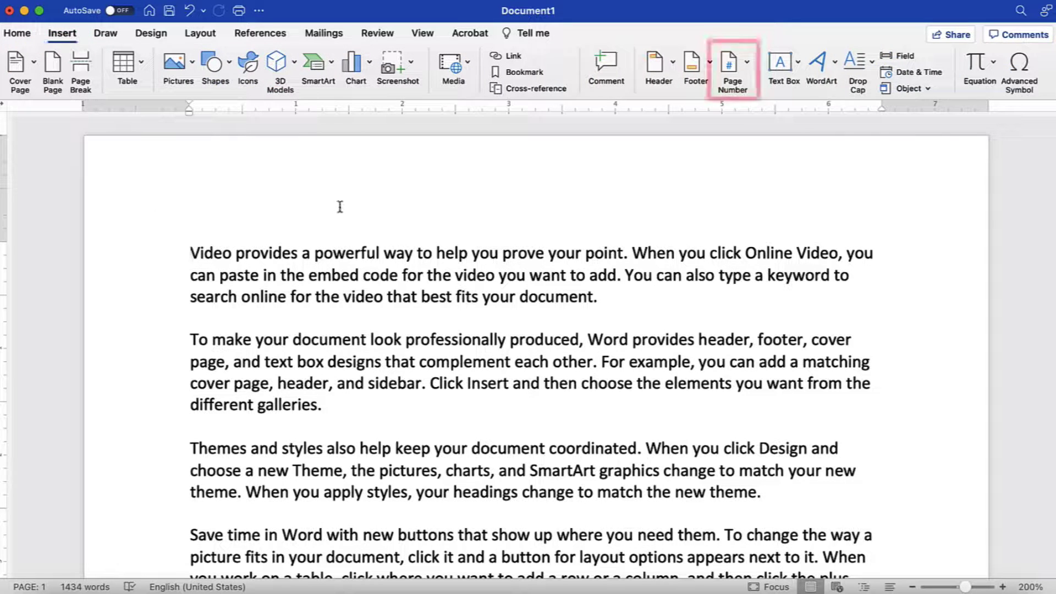
{"action": "left_click", "coordinate": [736, 75]}
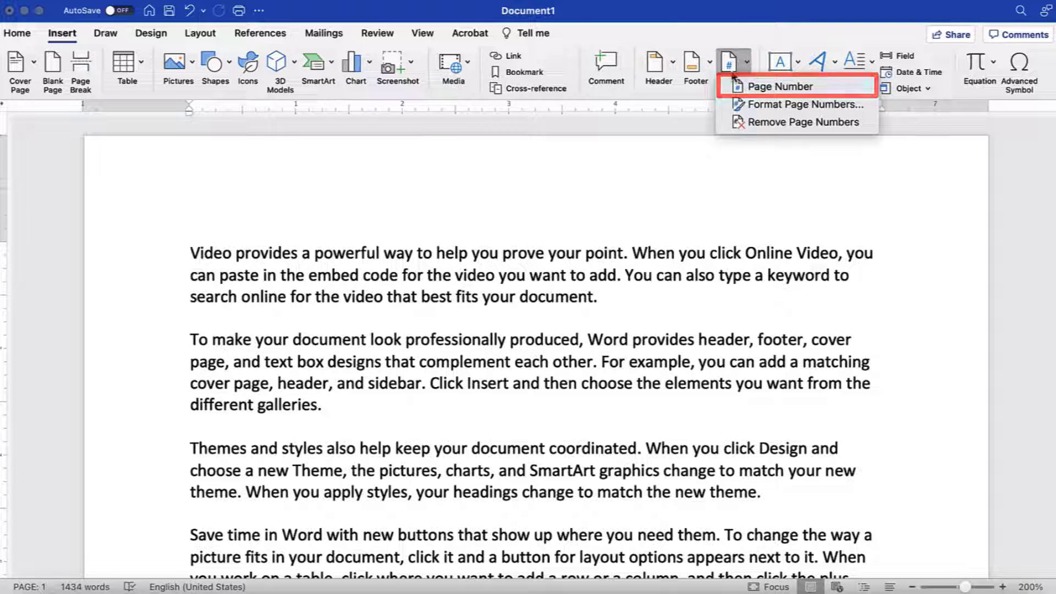
{"action": "left_click", "coordinate": [743, 86]}
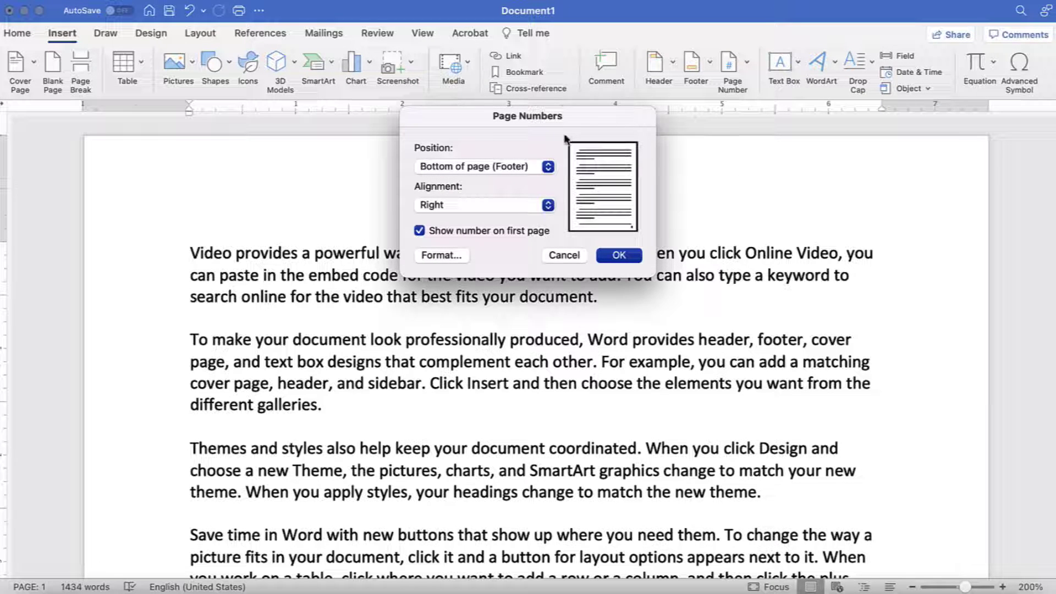
Place page numbers at Top of page (Header) with Center alignment and apply
{"action": "left_click", "coordinate": [551, 167]}
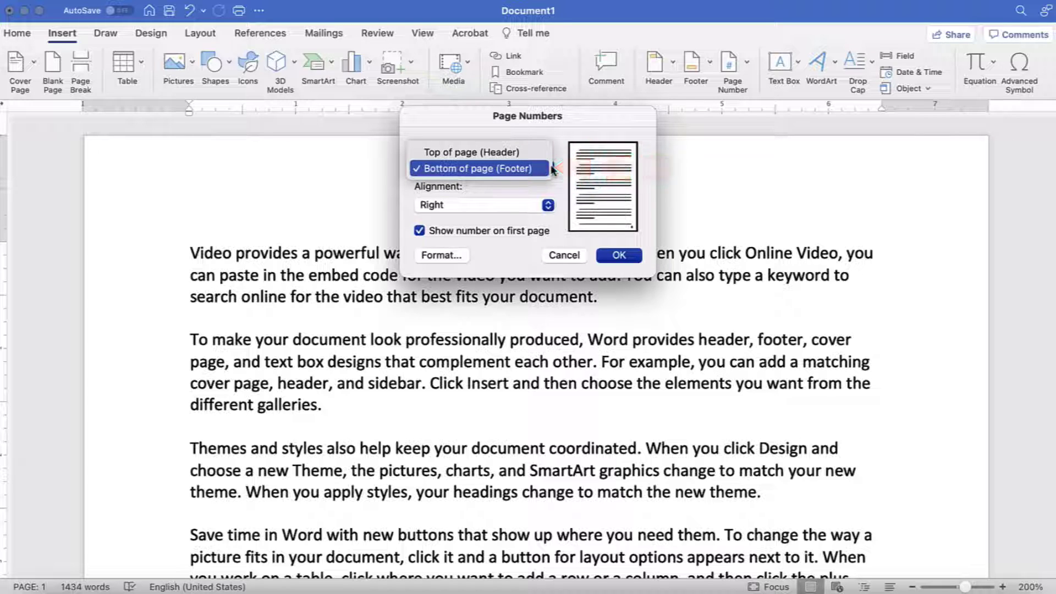
{"action": "left_click", "coordinate": [533, 152]}
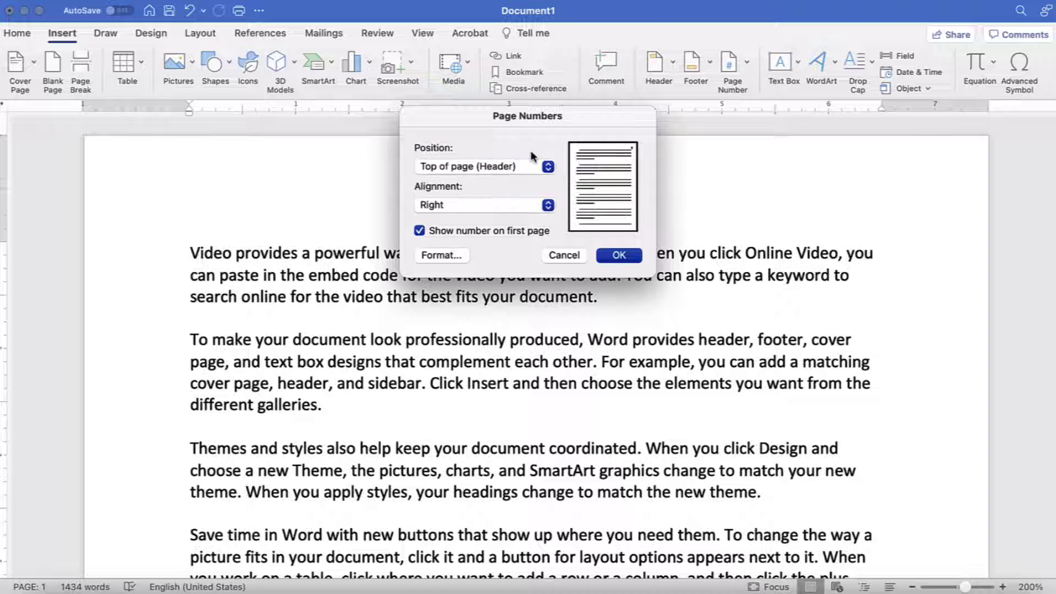
{"action": "left_click", "coordinate": [548, 205]}
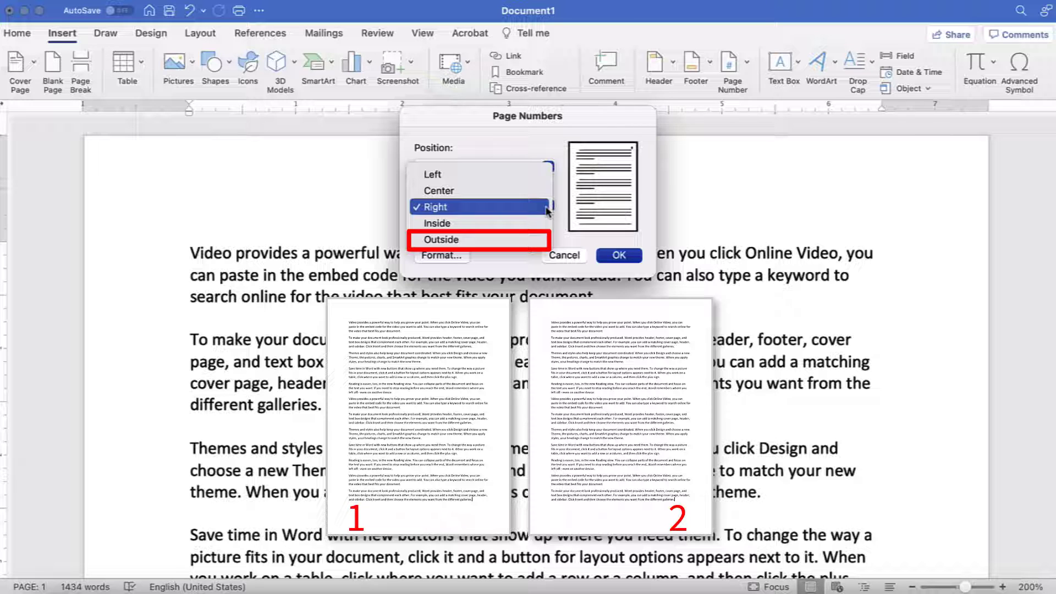
{"action": "left_click", "coordinate": [512, 190]}
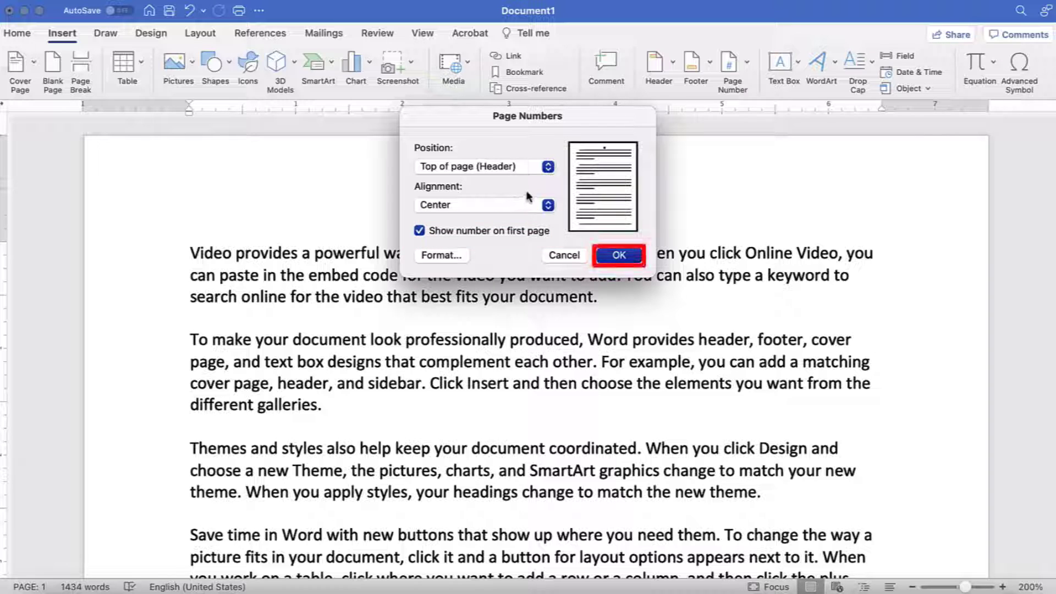
{"action": "left_click", "coordinate": [611, 256]}
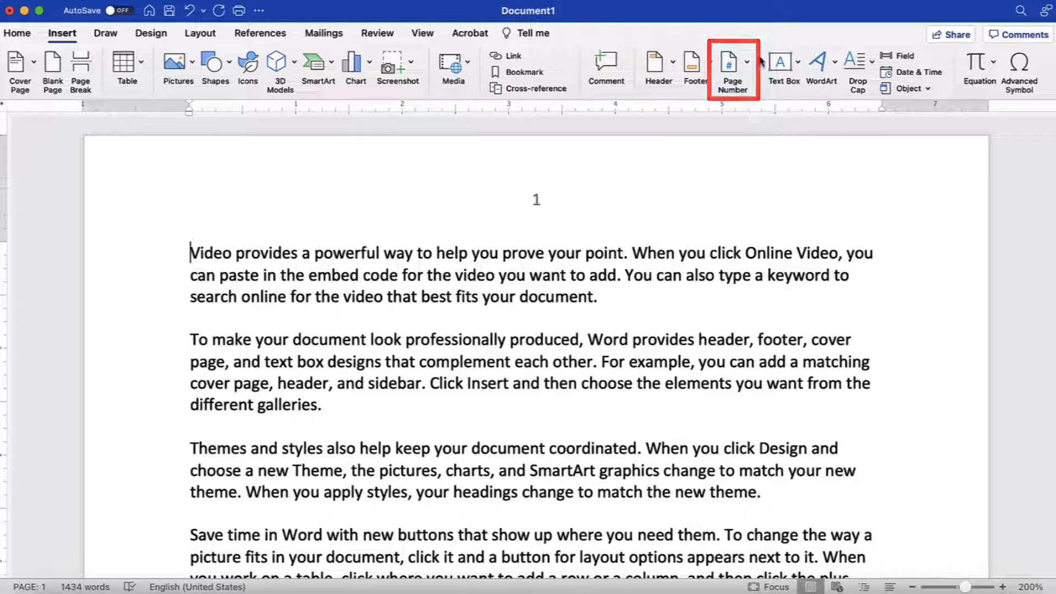
Choose Remove Page Numbers from the Page Number menu
{"action": "left_click", "coordinate": [739, 72]}
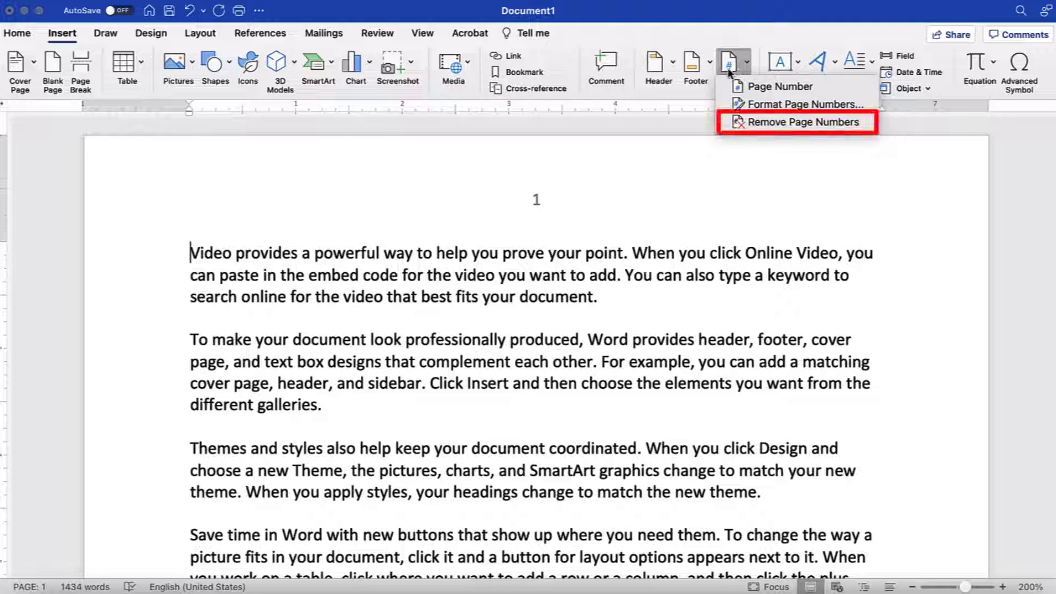
{"action": "left_click", "coordinate": [779, 122]}
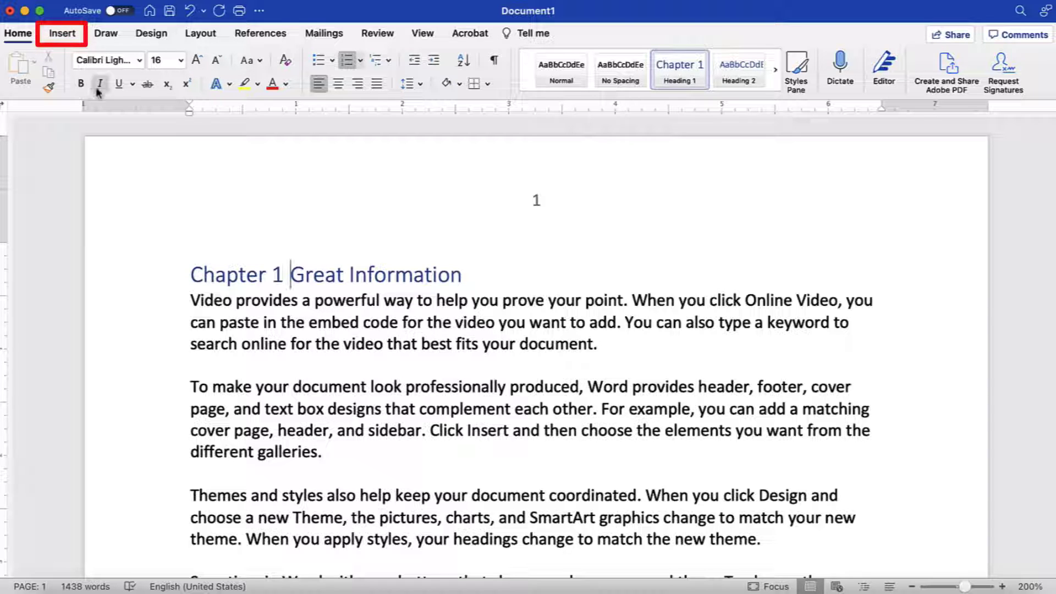
Open the Page Number Format dialog through Insert > Page Number
{"action": "left_click", "coordinate": [68, 35]}
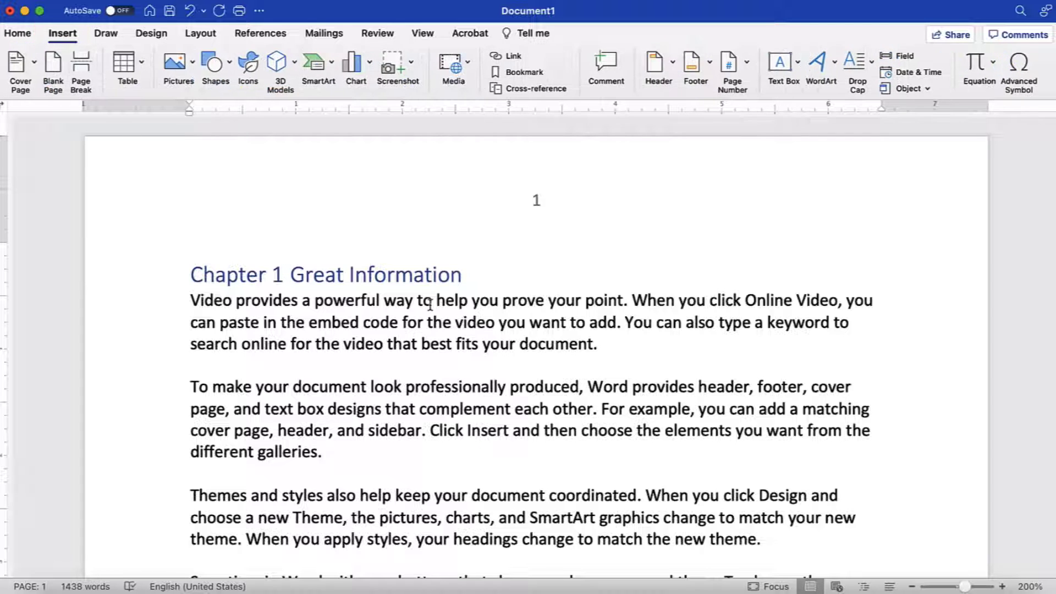
{"action": "left_click", "coordinate": [730, 84]}
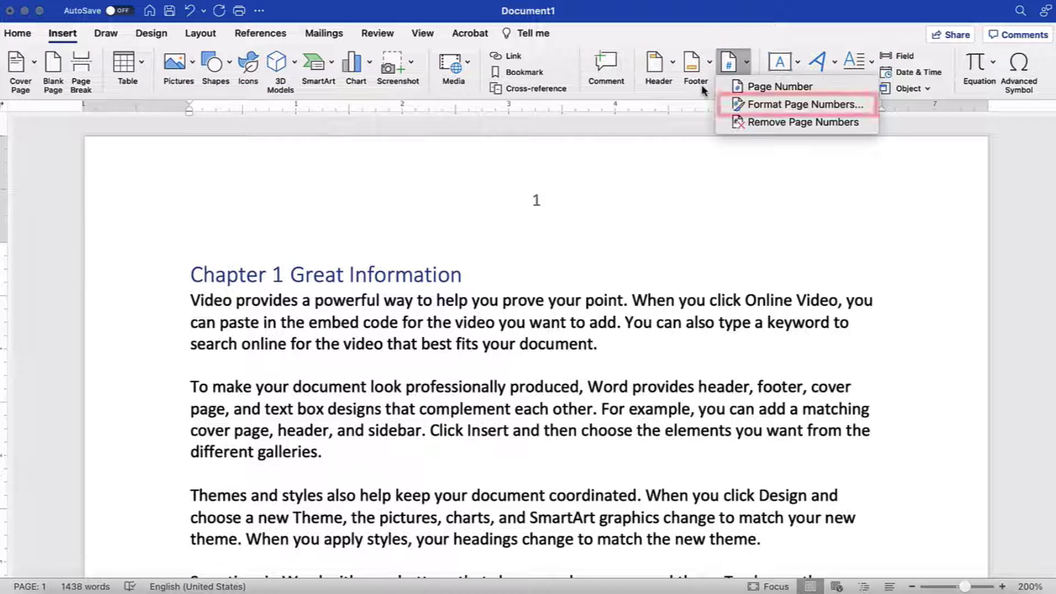
{"action": "left_click", "coordinate": [732, 105]}
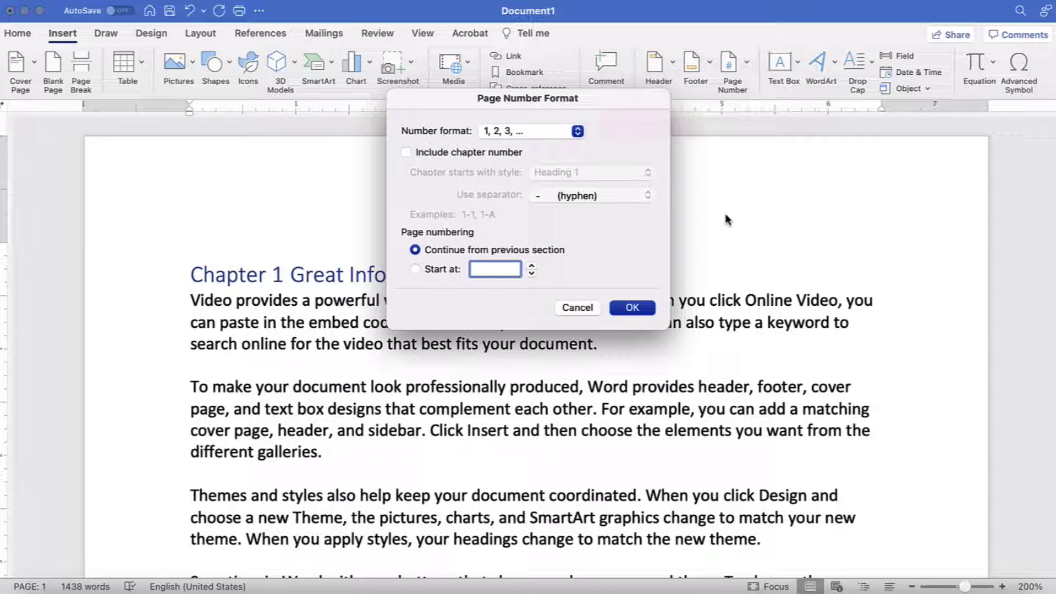
Keep the 1, 2, 3 format and include the Heading 1 chapter number with a hyphen separator
{"action": "left_click", "coordinate": [578, 132]}
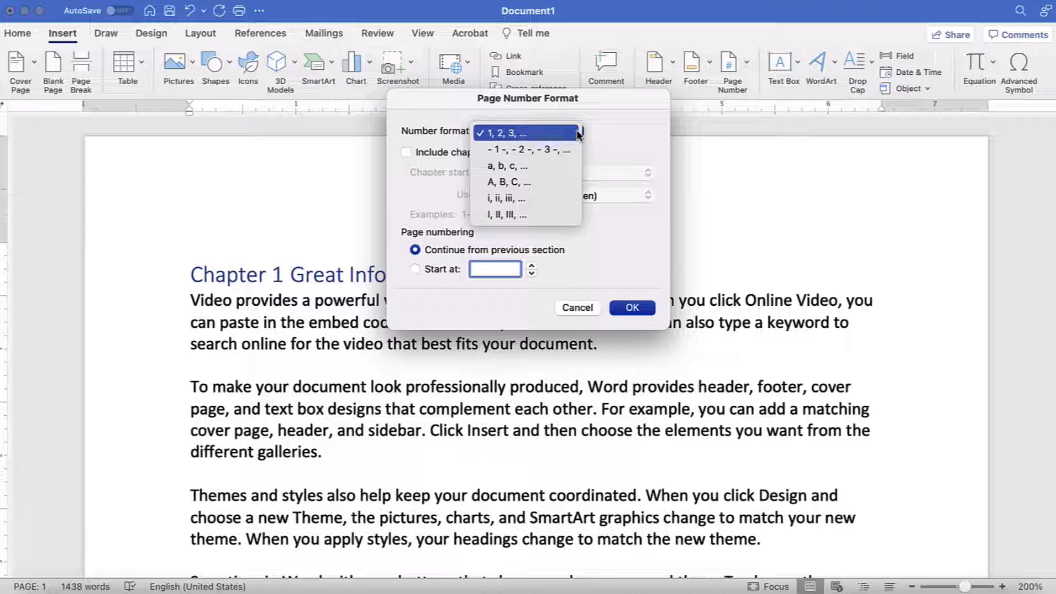
{"action": "left_click", "coordinate": [578, 133]}
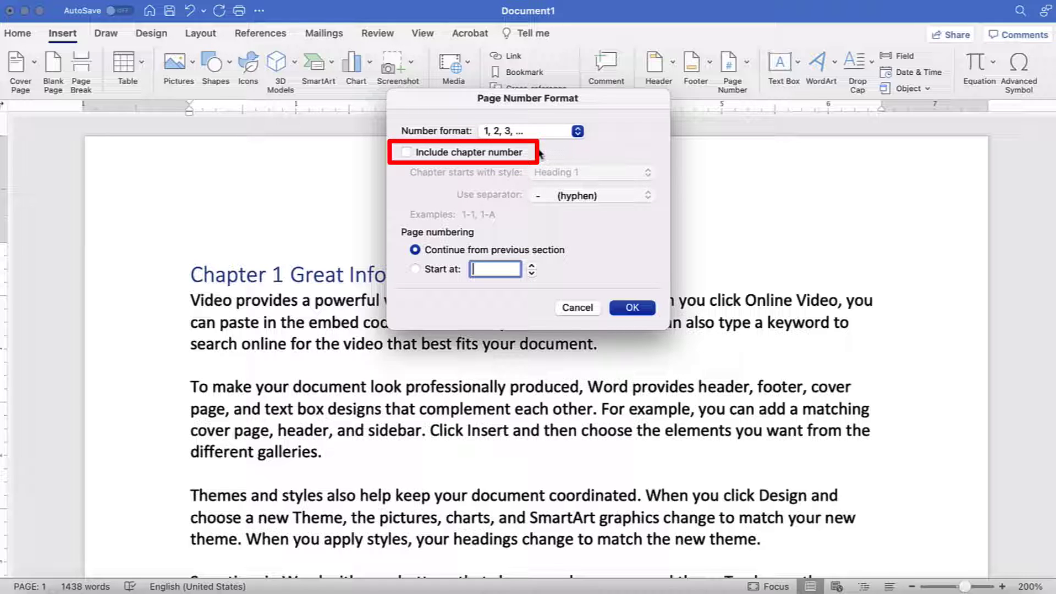
{"action": "left_click", "coordinate": [406, 152]}
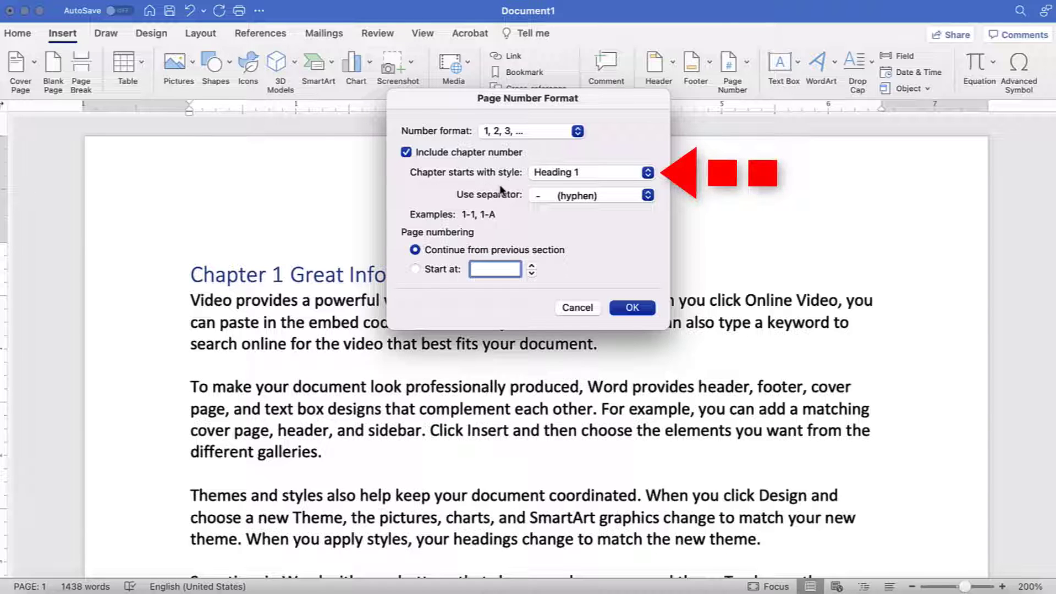
{"action": "left_click", "coordinate": [648, 173]}
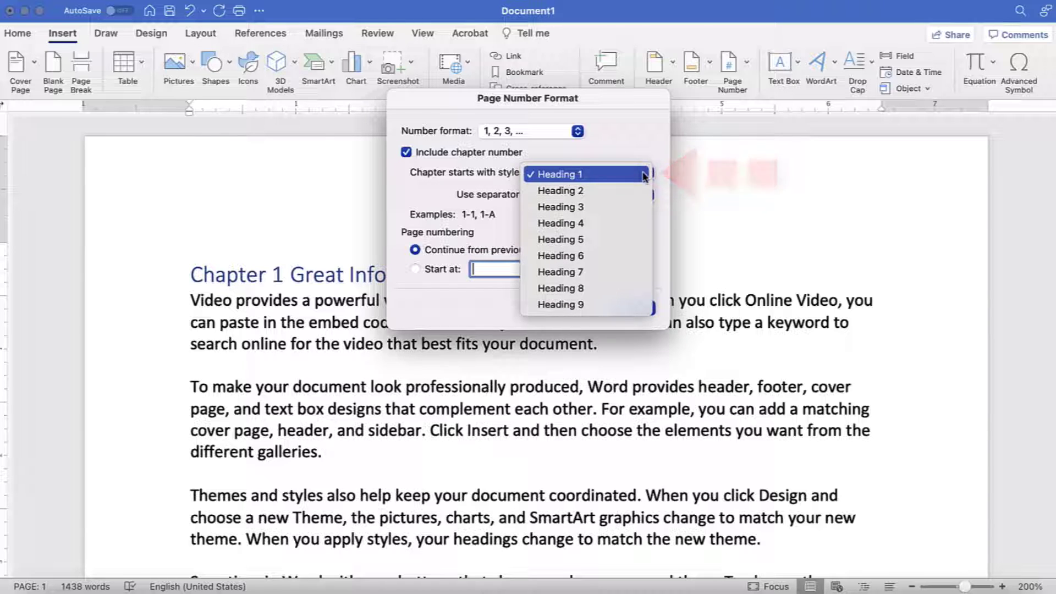
{"action": "left_click", "coordinate": [647, 173]}
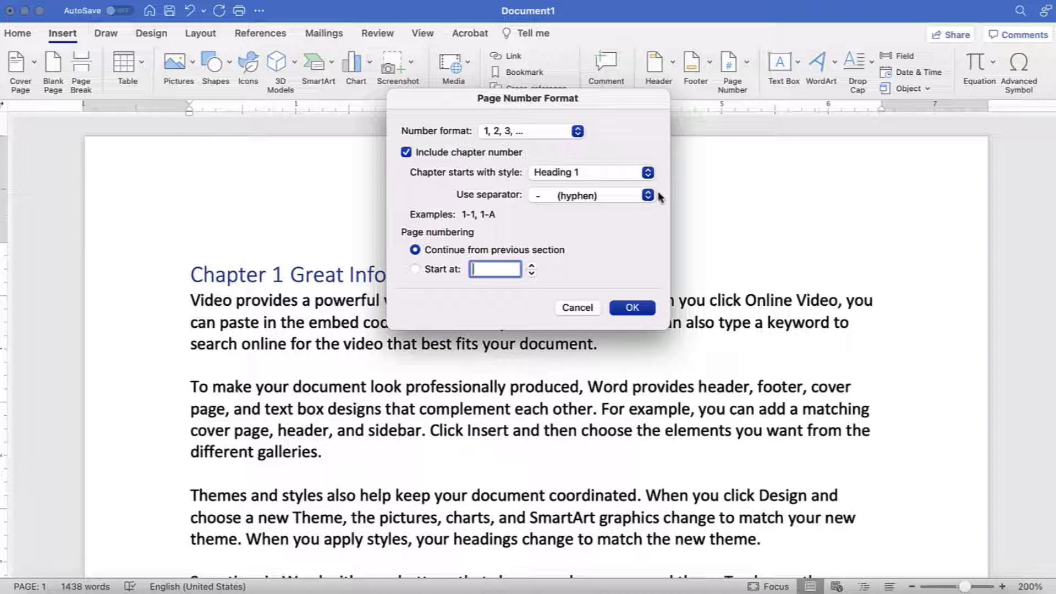
{"action": "left_click", "coordinate": [648, 195]}
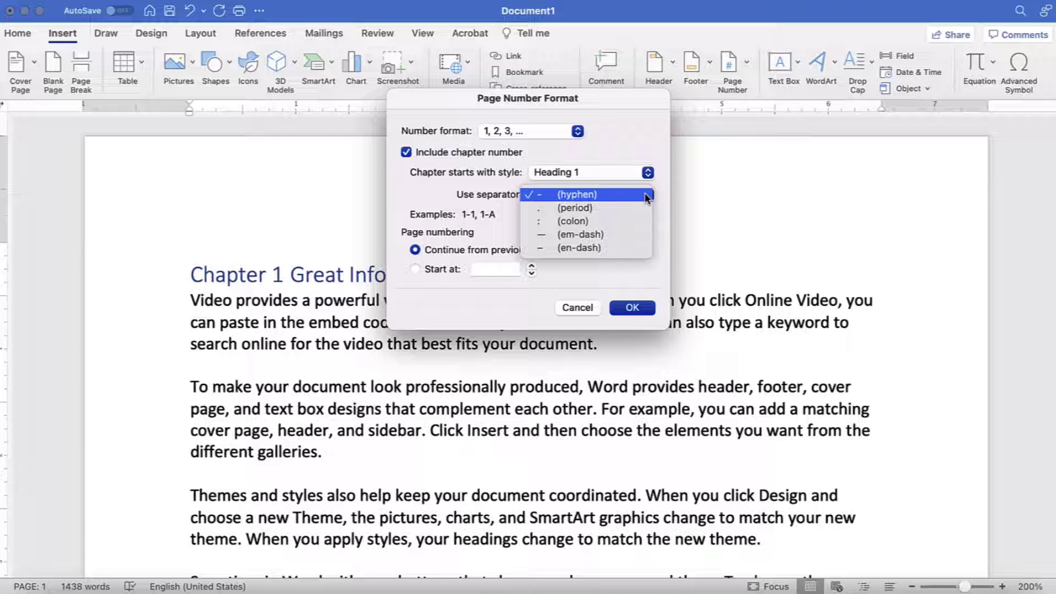
Keep the hyphen separator, start numbering at 5, and confirm, giving numbers like 1-5
{"action": "left_click", "coordinate": [647, 196]}
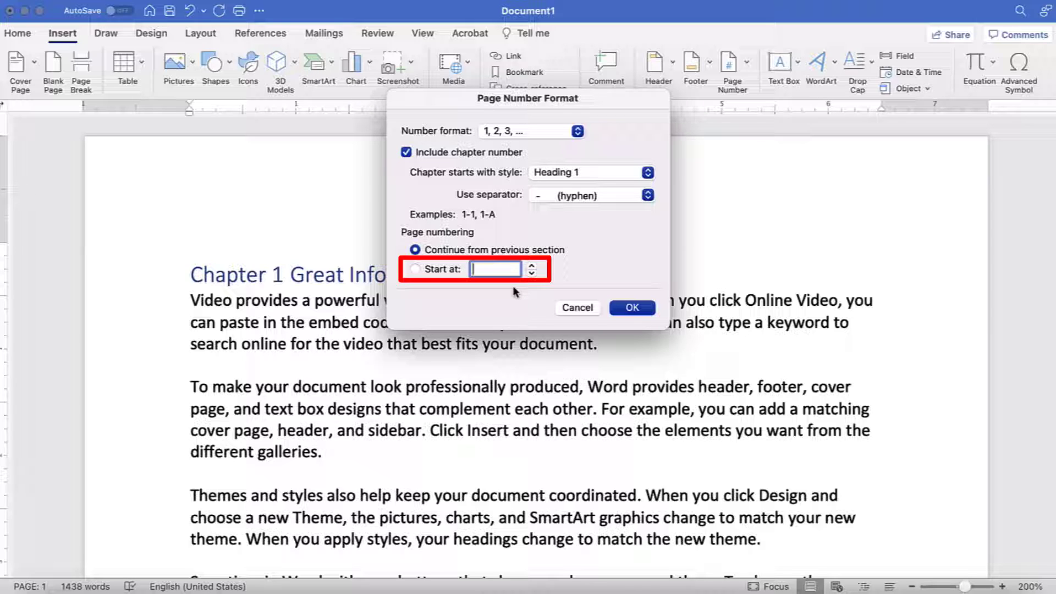
{"action": "type", "text": "5"}
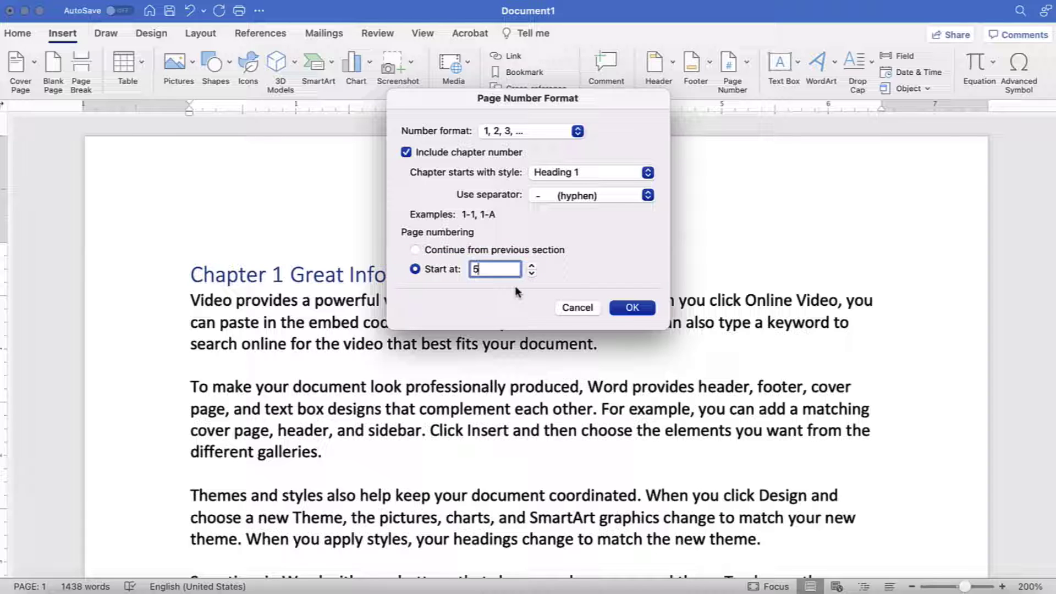
{"action": "left_click", "coordinate": [615, 308]}
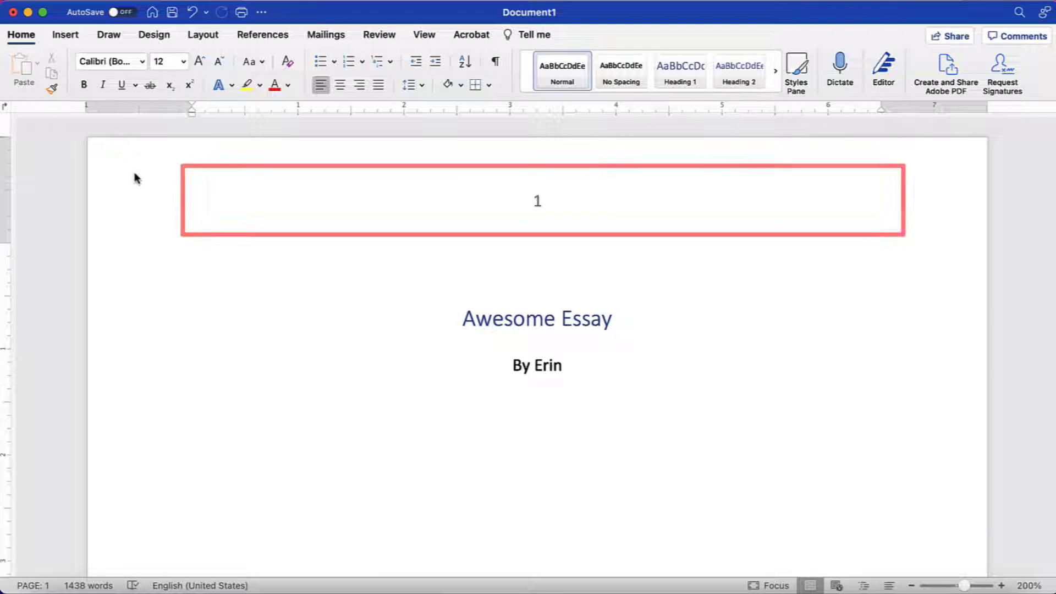
Enable Different First Page in the header so the title page has no number
{"action": "double_click", "coordinate": [288, 215]}
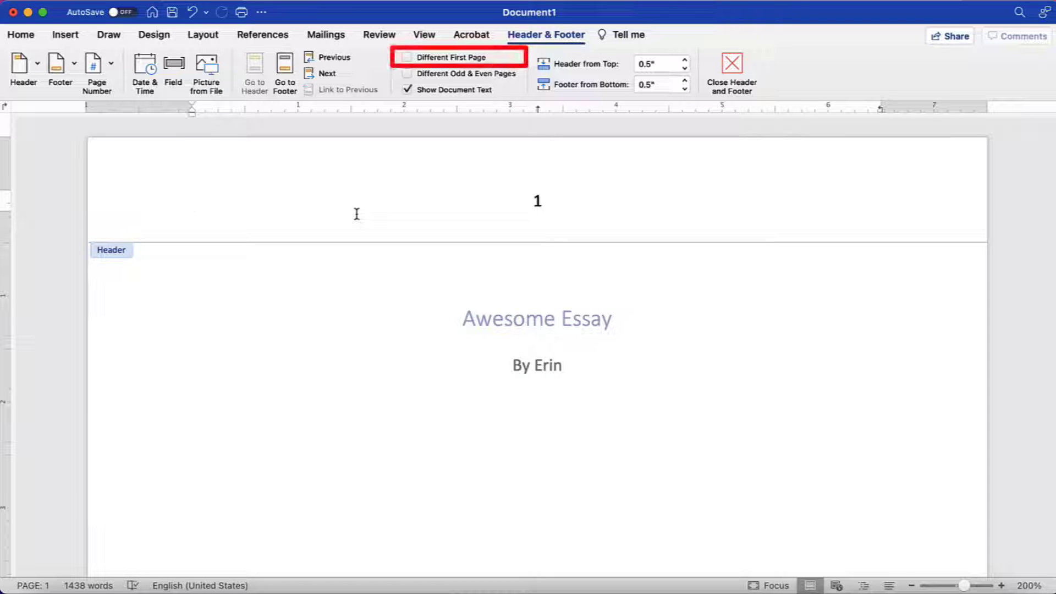
{"action": "left_click", "coordinate": [407, 58]}
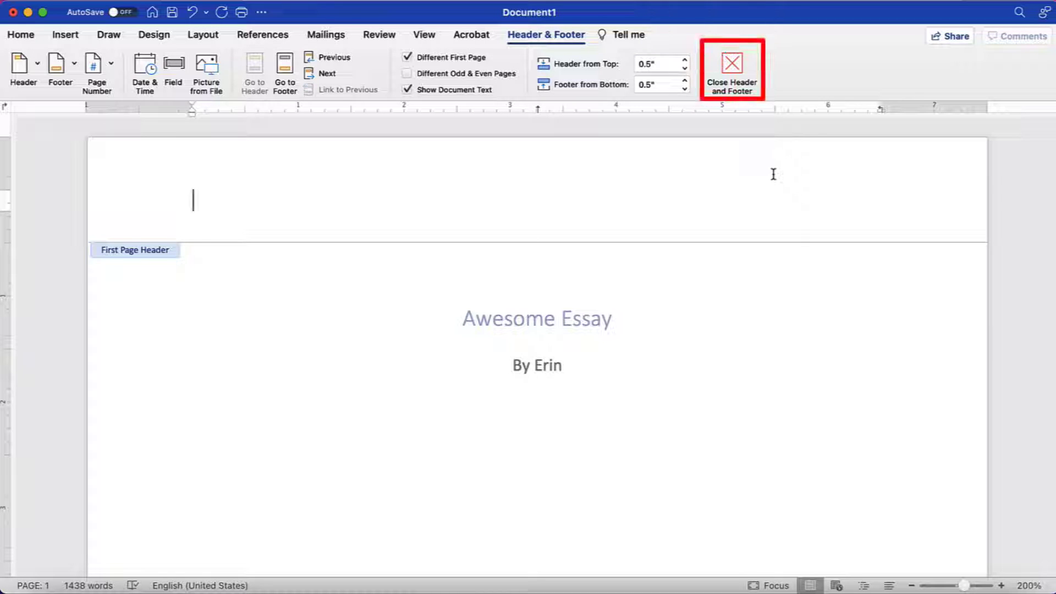
{"action": "left_click", "coordinate": [730, 59]}
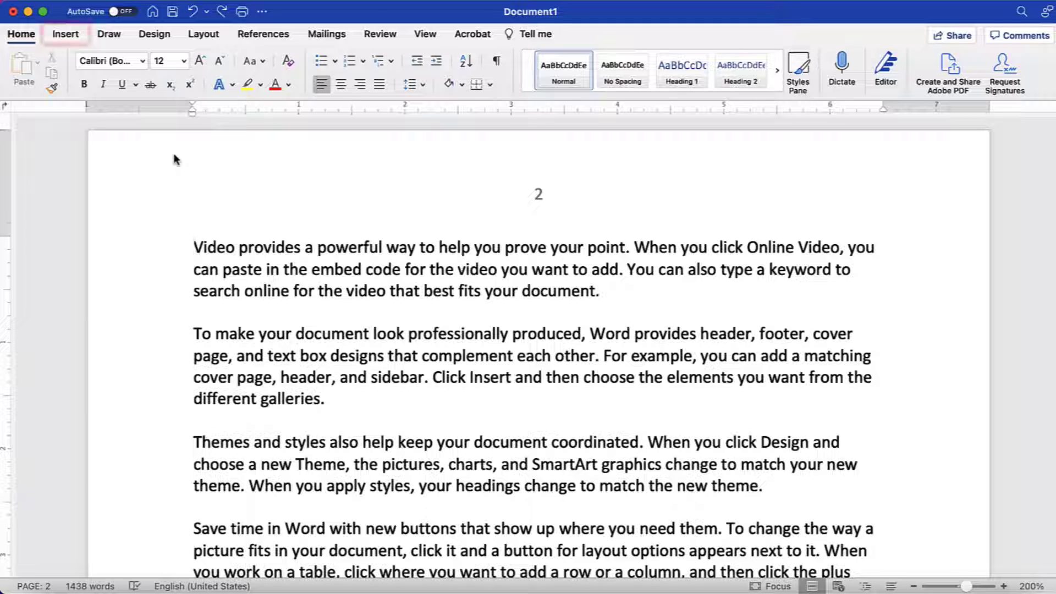
Set page numbering to start at 0 in Format Page Numbers, so page two reads 1
{"action": "left_click", "coordinate": [62, 35]}
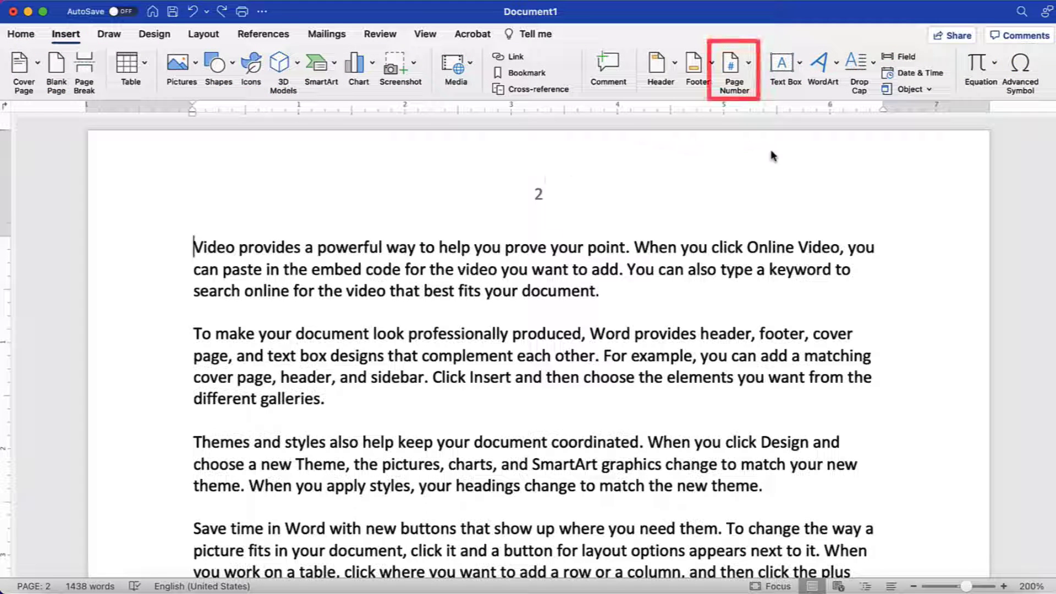
{"action": "left_click", "coordinate": [739, 70]}
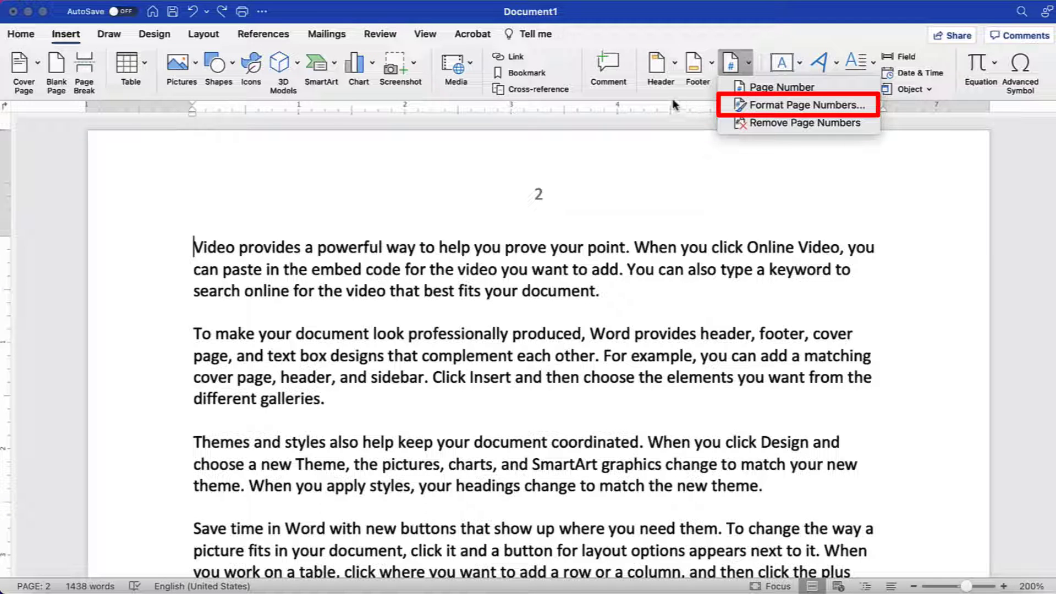
{"action": "left_click", "coordinate": [757, 105]}
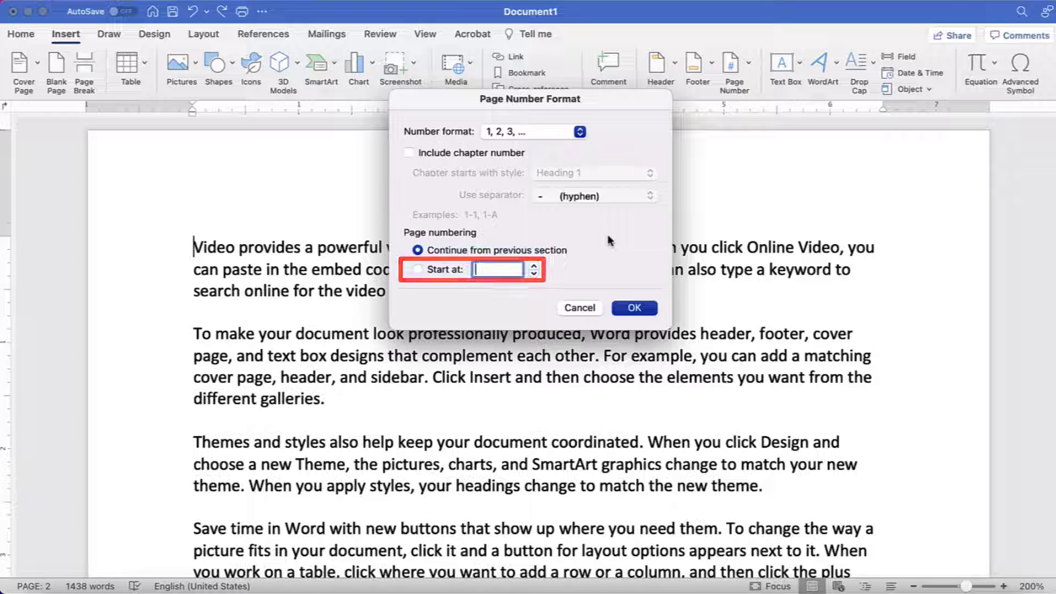
{"action": "type", "text": "0"}
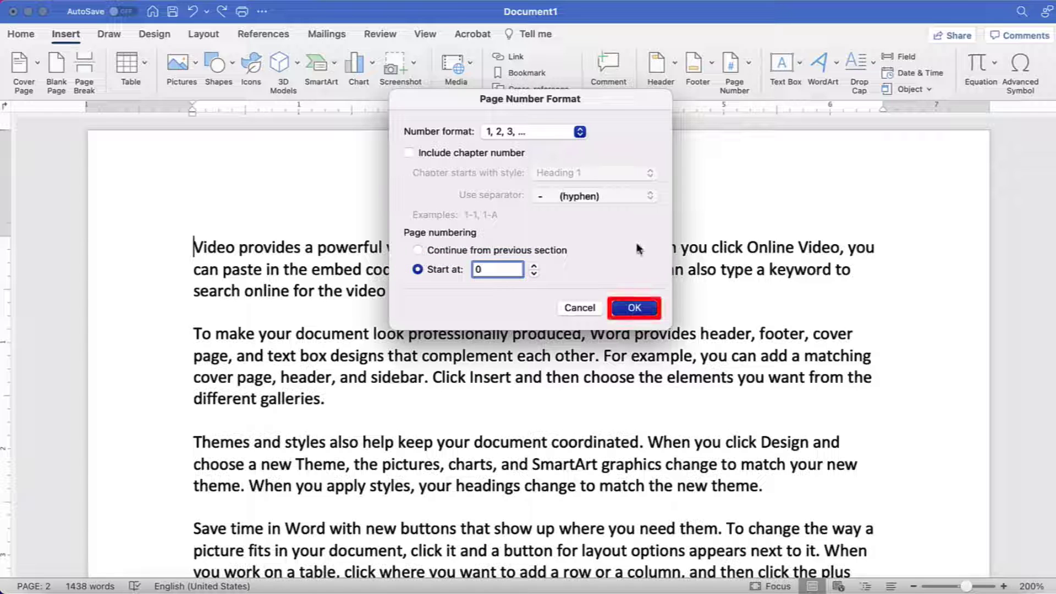
{"action": "left_click", "coordinate": [635, 308]}
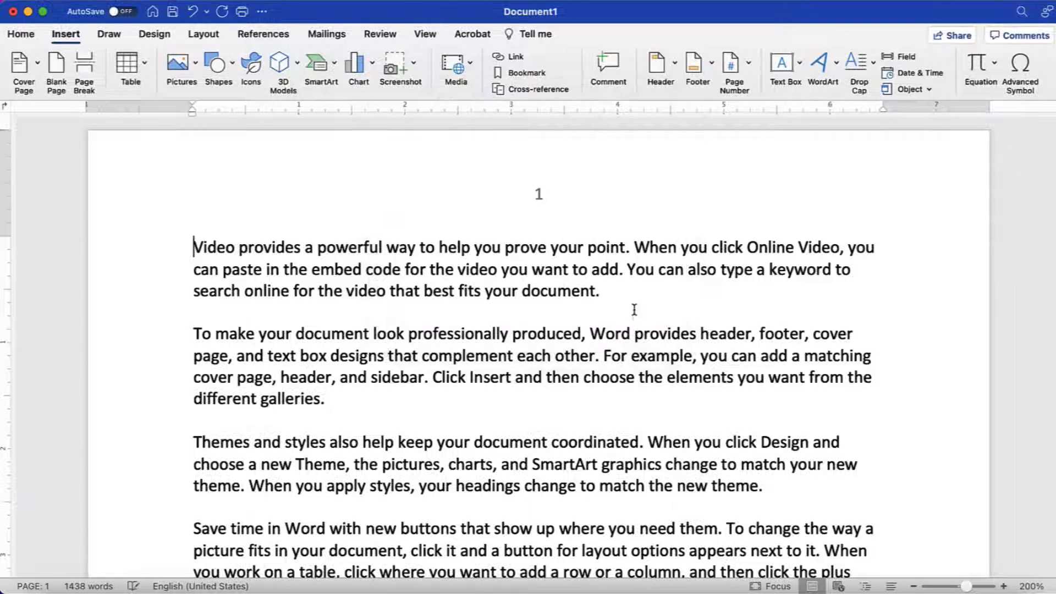